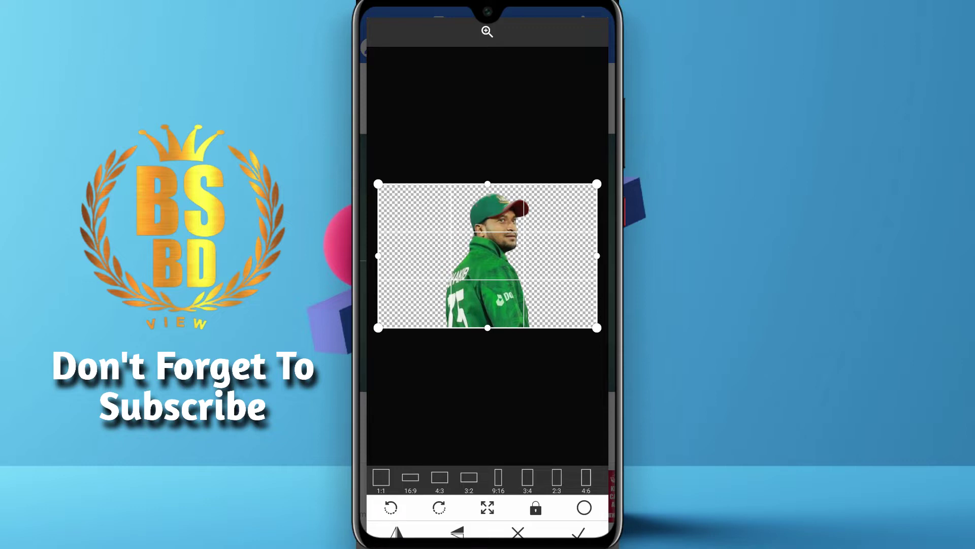
Confirm the player crop, delete the New Text layer, and shift the player right and down
{"action": "left_click", "coordinate": [579, 533]}
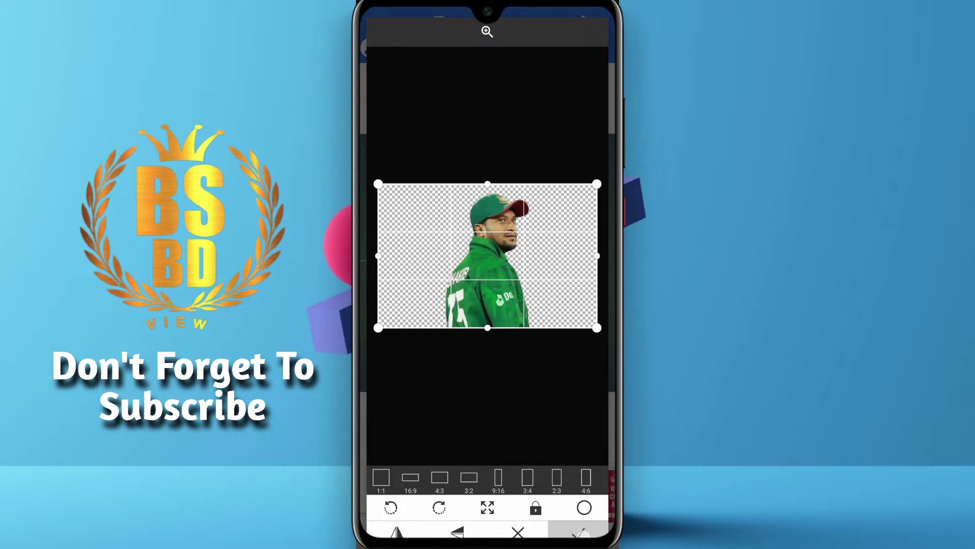
{"action": "left_click", "coordinate": [584, 48]}
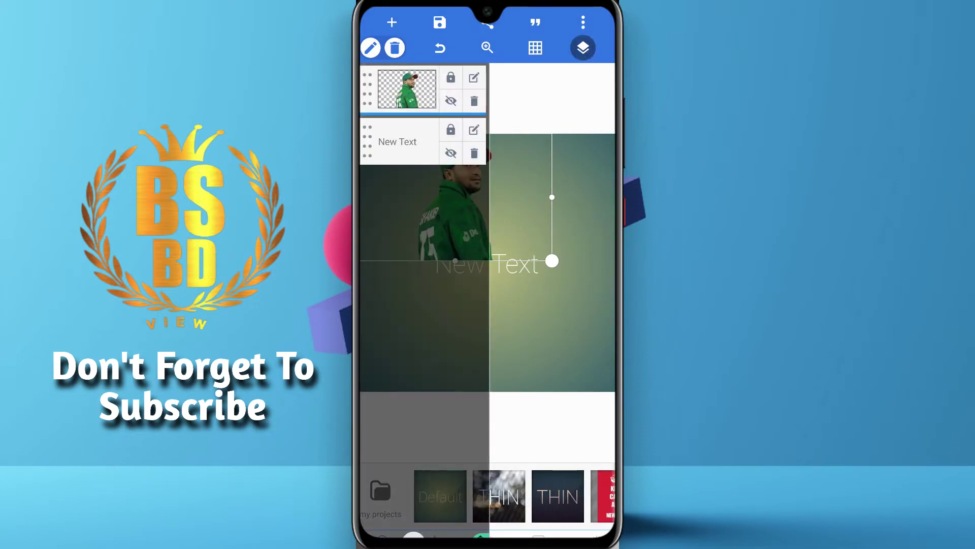
{"action": "left_click", "coordinate": [475, 153]}
{"action": "left_click", "coordinate": [583, 48]}
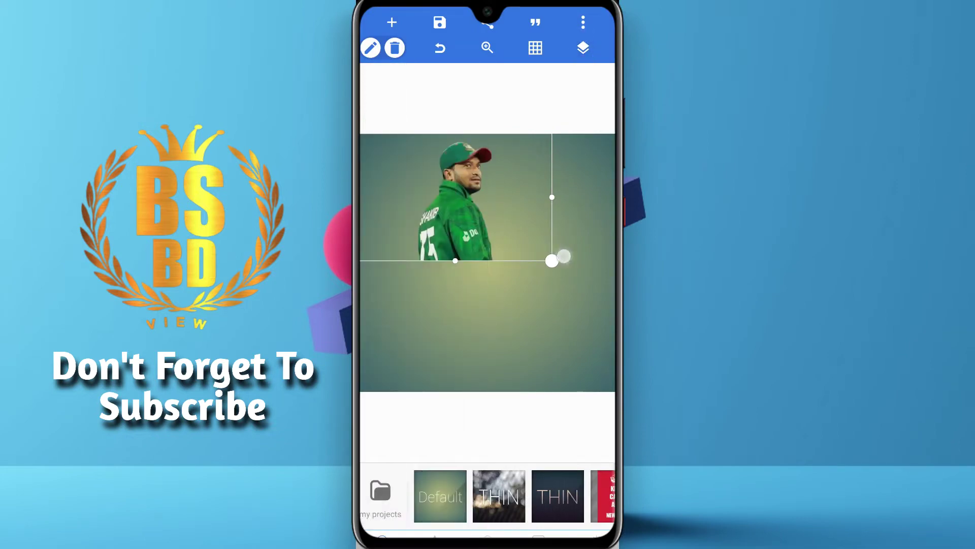
{"action": "mouse_move", "coordinate": [551, 257]}
{"action": "left_mouse_down"}
{"action": "mouse_move", "coordinate": [609, 316]}
{"action": "mouse_move", "coordinate": [548, 266]}
{"action": "mouse_move", "coordinate": [557, 298]}
{"action": "mouse_move", "coordinate": [540, 294]}
{"action": "mouse_move", "coordinate": [601, 346]}
{"action": "mouse_move", "coordinate": [518, 296]}
{"action": "mouse_move", "coordinate": [577, 342]}
{"action": "mouse_move", "coordinate": [592, 336]}
{"action": "mouse_move", "coordinate": [603, 366]}
{"action": "mouse_move", "coordinate": [540, 213]}
{"action": "mouse_move", "coordinate": [533, 275]}
{"action": "mouse_move", "coordinate": [566, 276]}
{"action": "mouse_move", "coordinate": [550, 261]}
{"action": "mouse_move", "coordinate": [562, 290]}
{"action": "left_mouse_up"}
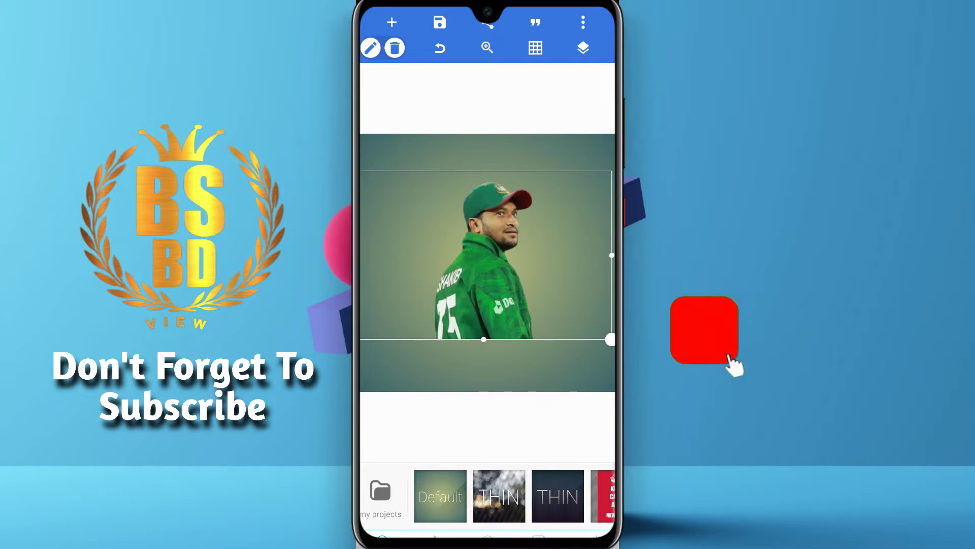
Add the original player photo from the Gallery as a new image layer
{"action": "left_click", "coordinate": [382, 19]}
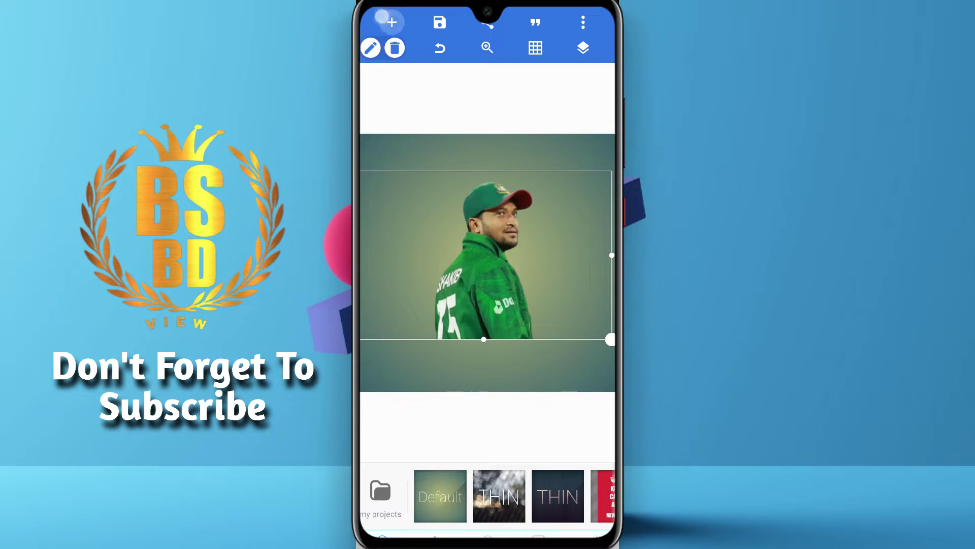
{"action": "left_click", "coordinate": [419, 140]}
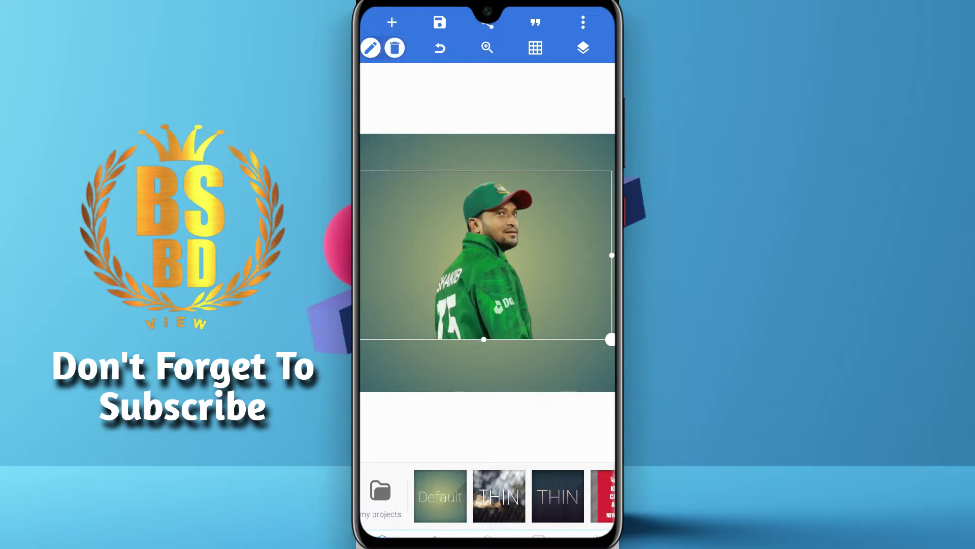
{"action": "left_click", "coordinate": [374, 23]}
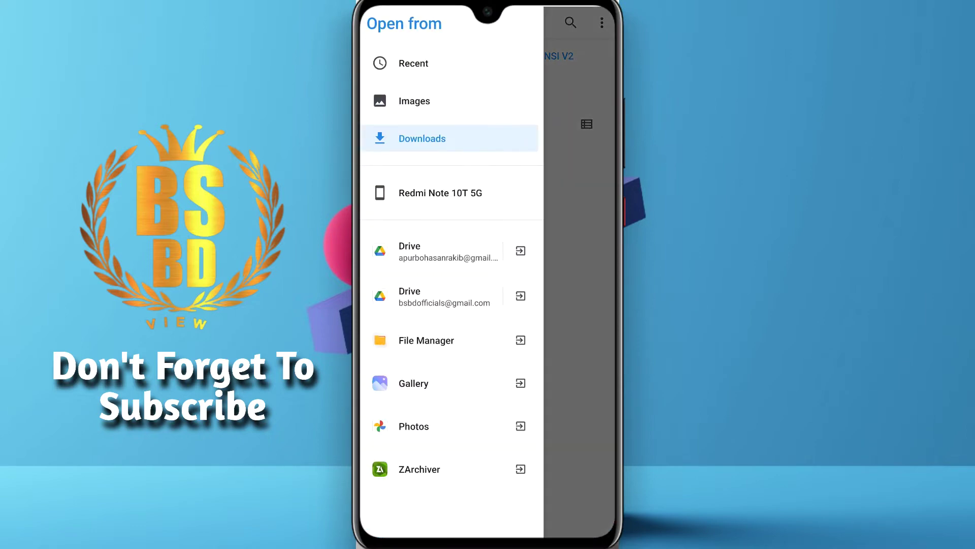
{"action": "left_click", "coordinate": [424, 376]}
{"action": "left_click", "coordinate": [456, 148]}
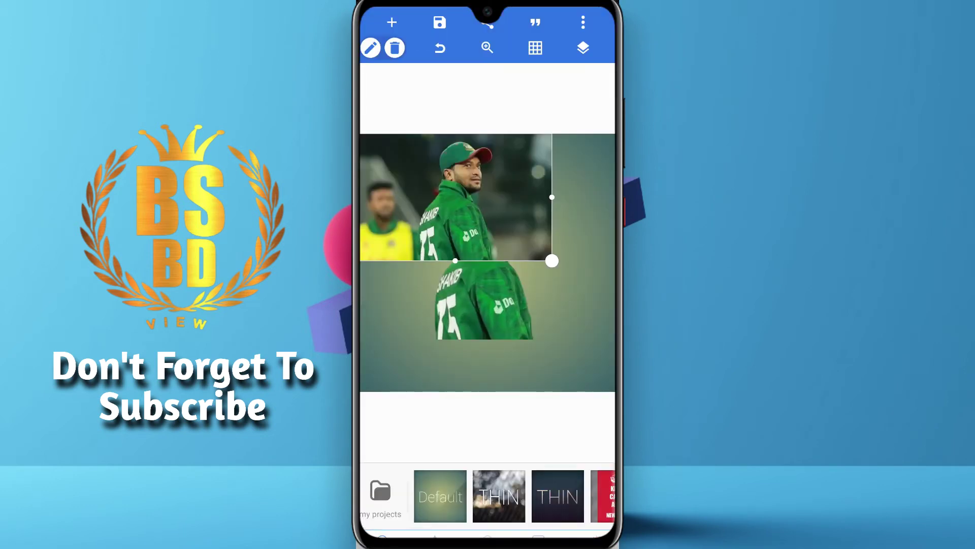
Shrink the inset photo, place it in the lower centre, and nudge the large cutout up-left
{"action": "mouse_move", "coordinate": [552, 260]}
{"action": "left_mouse_down"}
{"action": "mouse_move", "coordinate": [543, 202]}
{"action": "mouse_move", "coordinate": [585, 224]}
{"action": "left_mouse_up"}
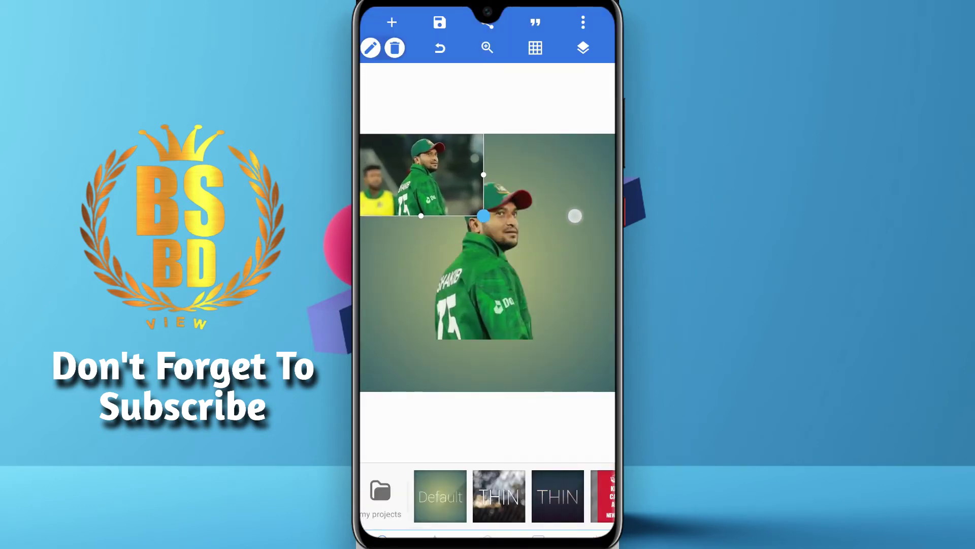
{"action": "left_click_drag", "start_coordinate": [443, 164], "coordinate": [523, 316]}
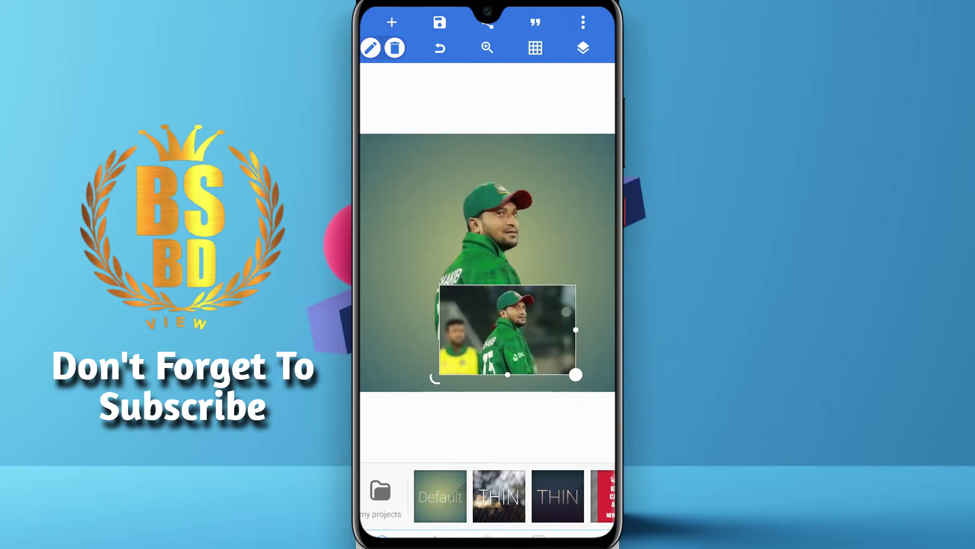
{"action": "left_click_drag", "start_coordinate": [503, 232], "coordinate": [486, 219]}
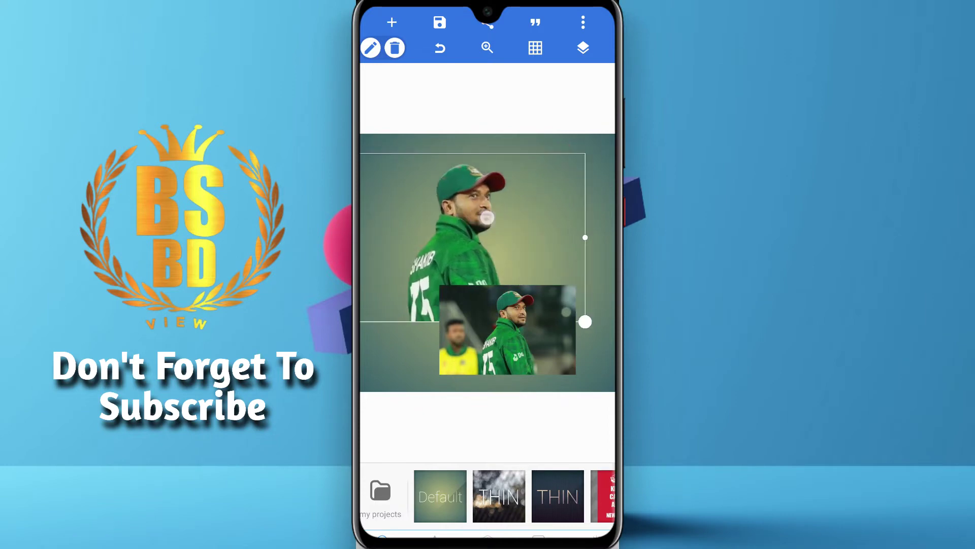
{"action": "mouse_move", "coordinate": [523, 318]}
{"action": "left_mouse_down"}
{"action": "mouse_move", "coordinate": [540, 269]}
{"action": "mouse_move", "coordinate": [521, 285]}
{"action": "left_mouse_up"}
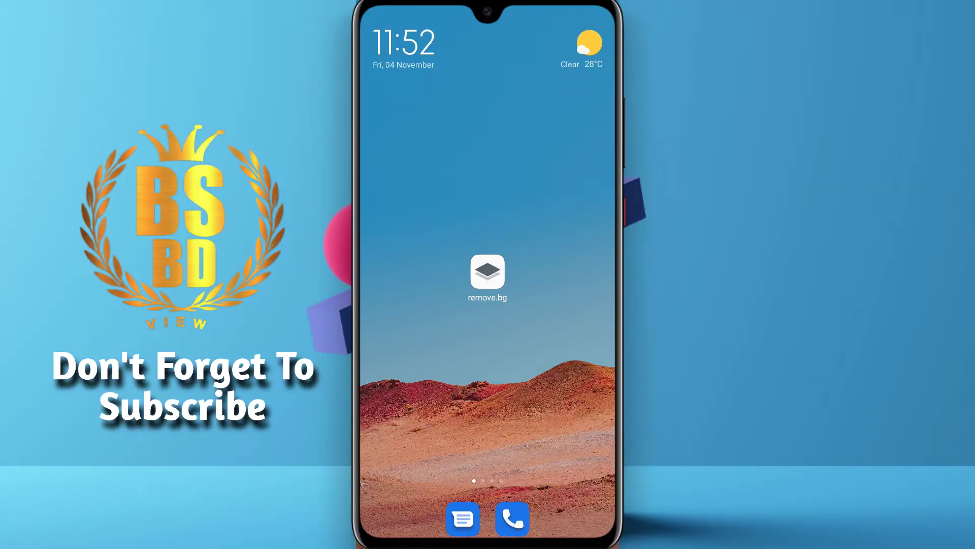
Upload the player photo from the Gallery to the remove.bg app for background removal
{"action": "left_click", "coordinate": [488, 272]}
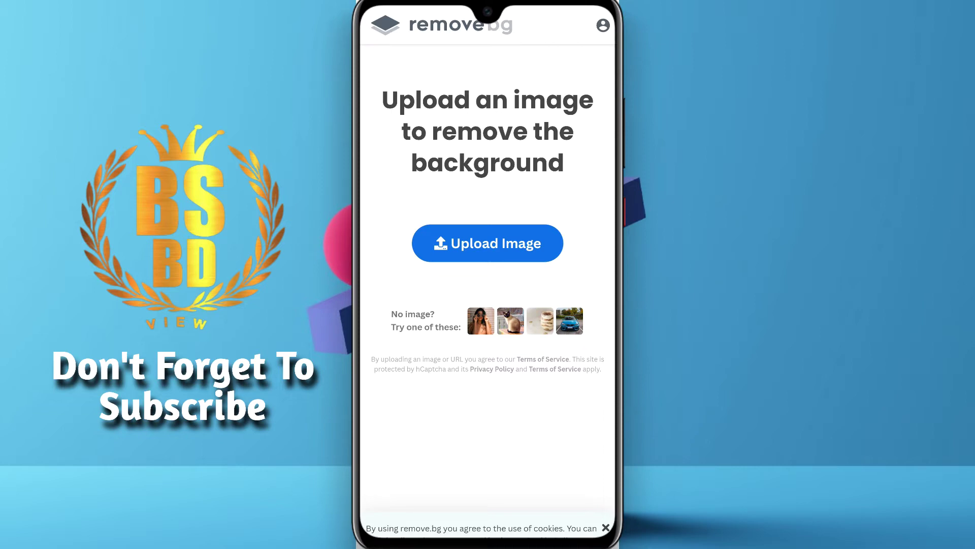
{"action": "left_click", "coordinate": [488, 243]}
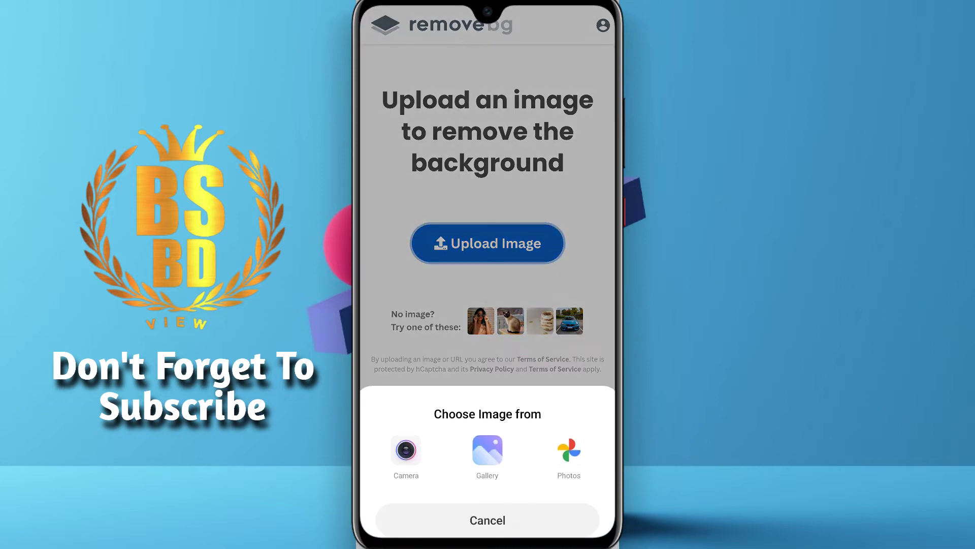
{"action": "left_click", "coordinate": [488, 449]}
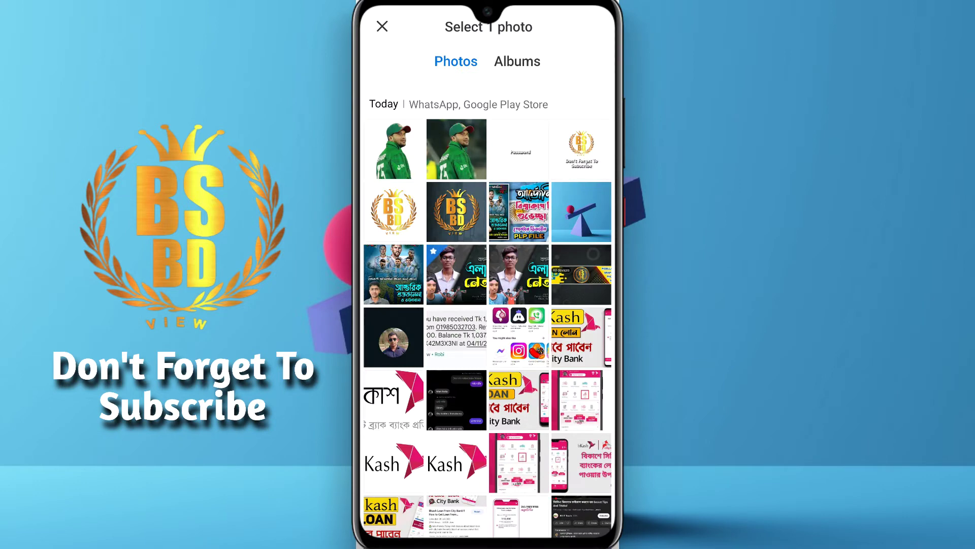
{"action": "left_click", "coordinate": [399, 153]}
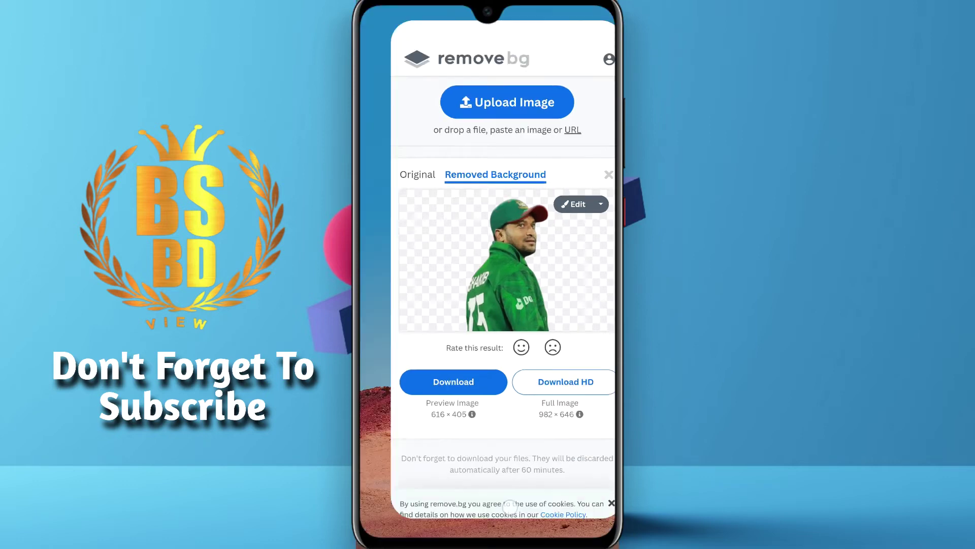
Search the Play Store for 'remove bg', view the remove.bg app page, then go Home
{"action": "left_click", "coordinate": [438, 196]}
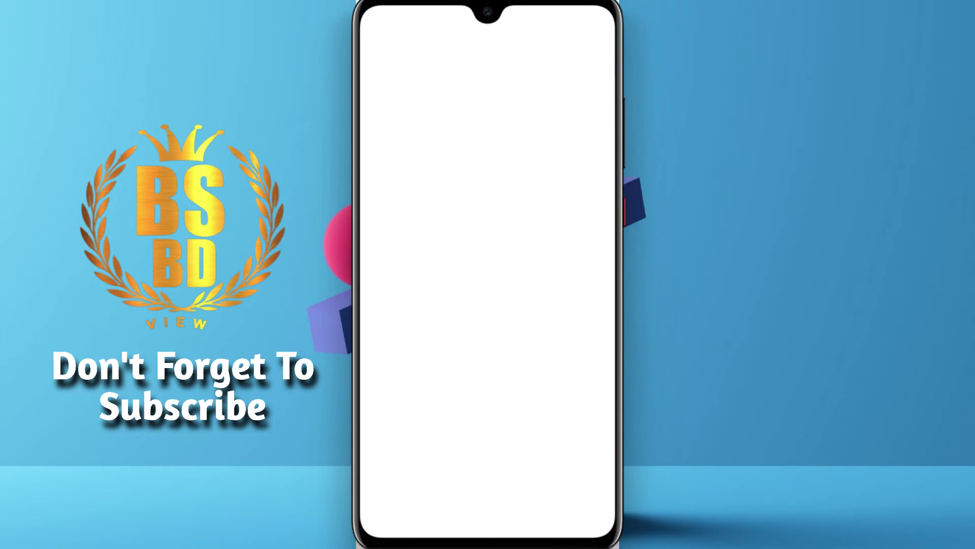
{"action": "left_click", "coordinate": [473, 26]}
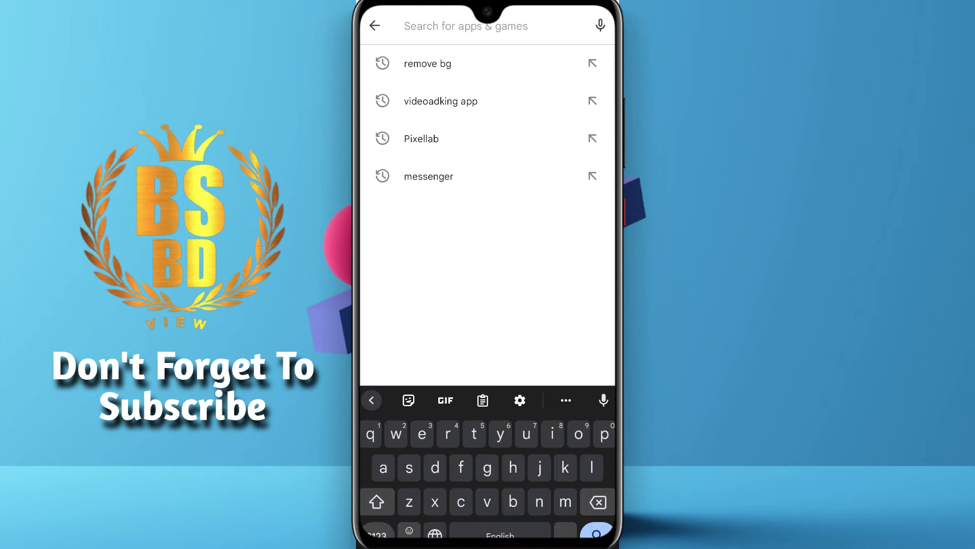
{"action": "type", "text": "re"}
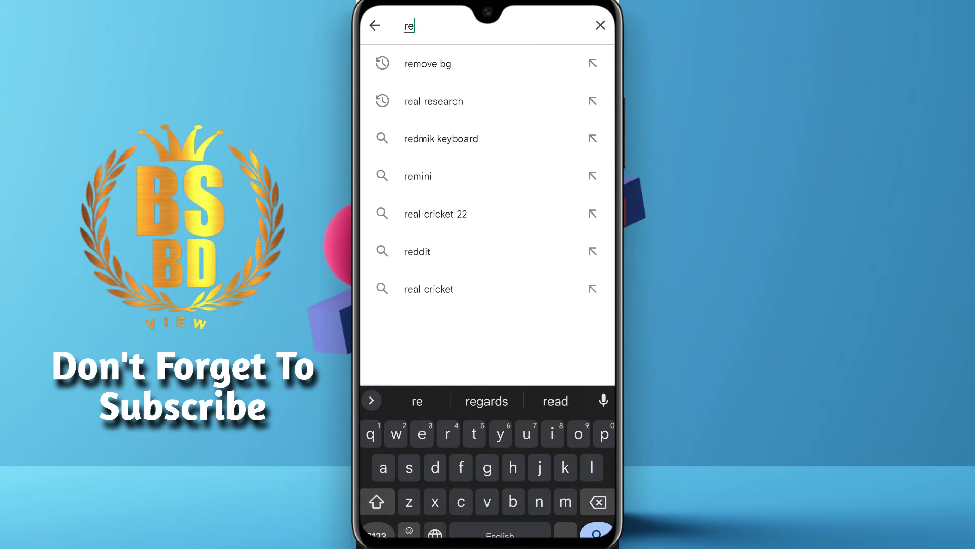
{"action": "type", "text": "m"}
{"action": "left_click", "coordinate": [556, 400]}
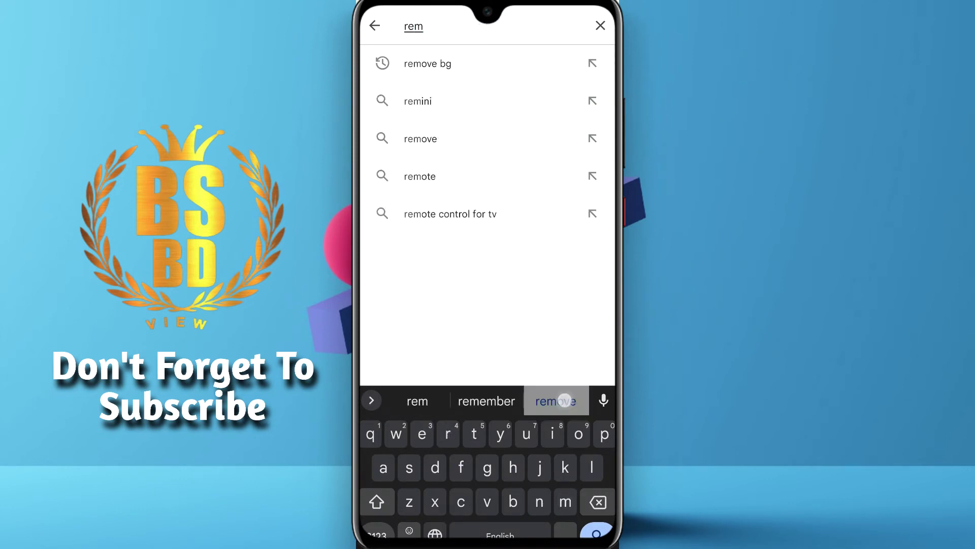
{"action": "type", "text": "ove bg"}
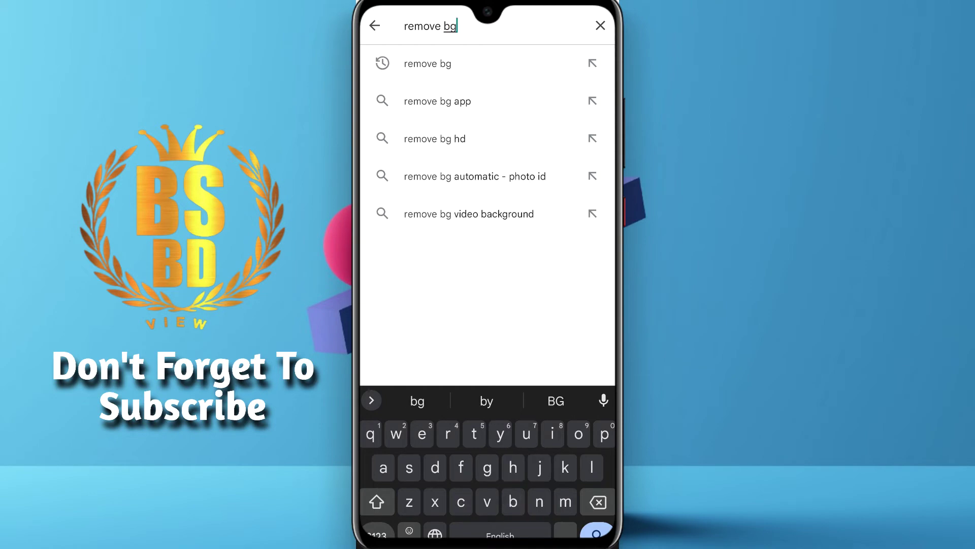
{"action": "key", "text": "Return"}
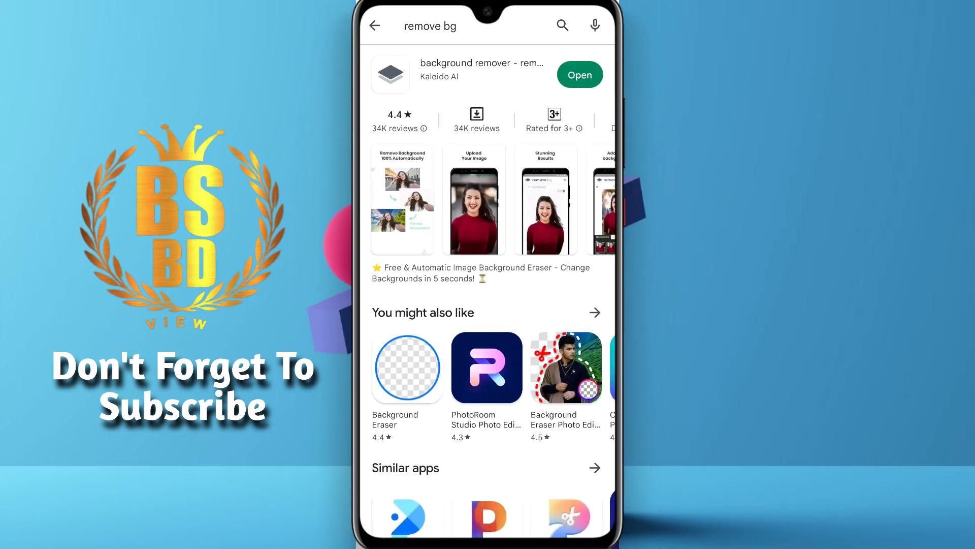
{"action": "left_click", "coordinate": [482, 69]}
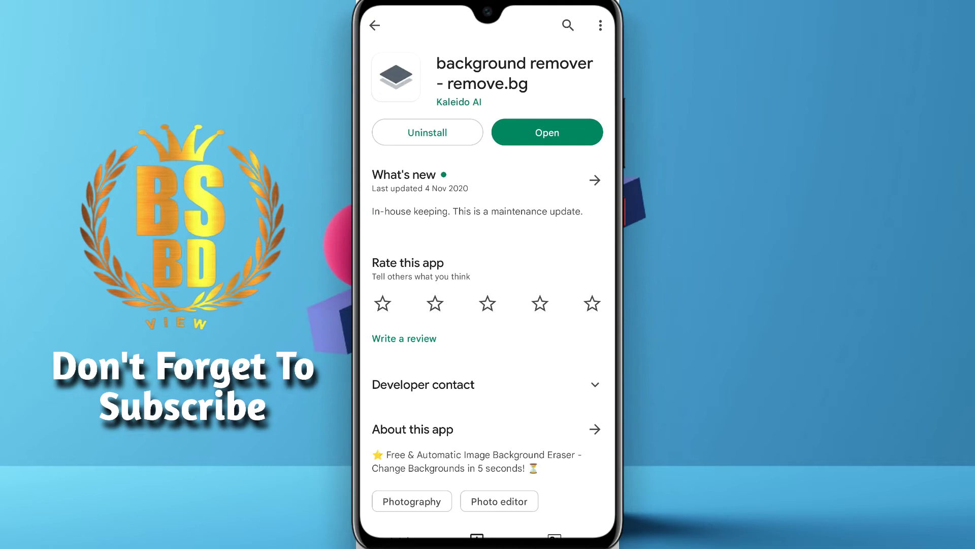
{"action": "key", "text": "Home"}
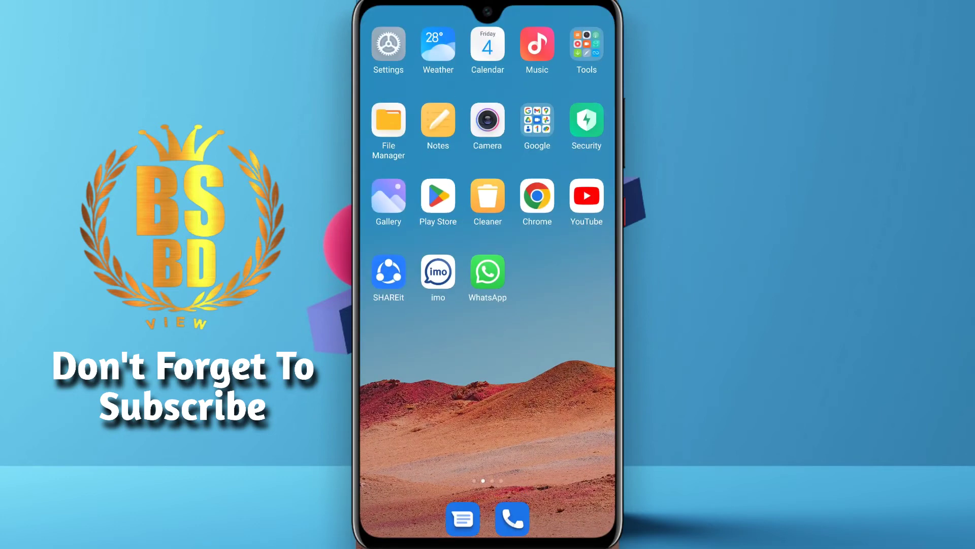
Search 'remove bg' in the Google app, open the remove.bg website, and start an image upload
{"action": "left_click", "coordinate": [537, 122]}
{"action": "left_click", "coordinate": [424, 124]}
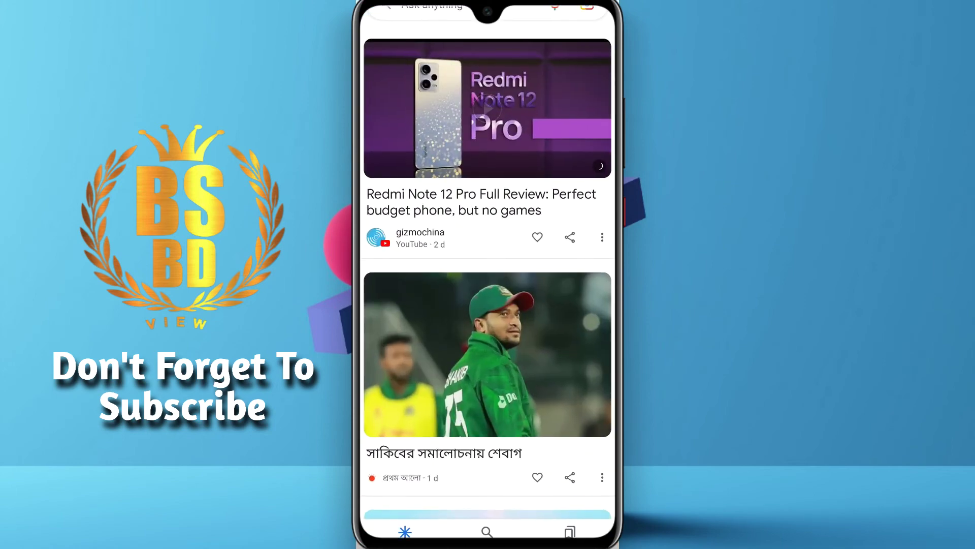
{"action": "scroll", "coordinate": [488, 275], "scroll_direction": "up", "scroll_amount": 5}
{"action": "left_click", "coordinate": [432, 124]}
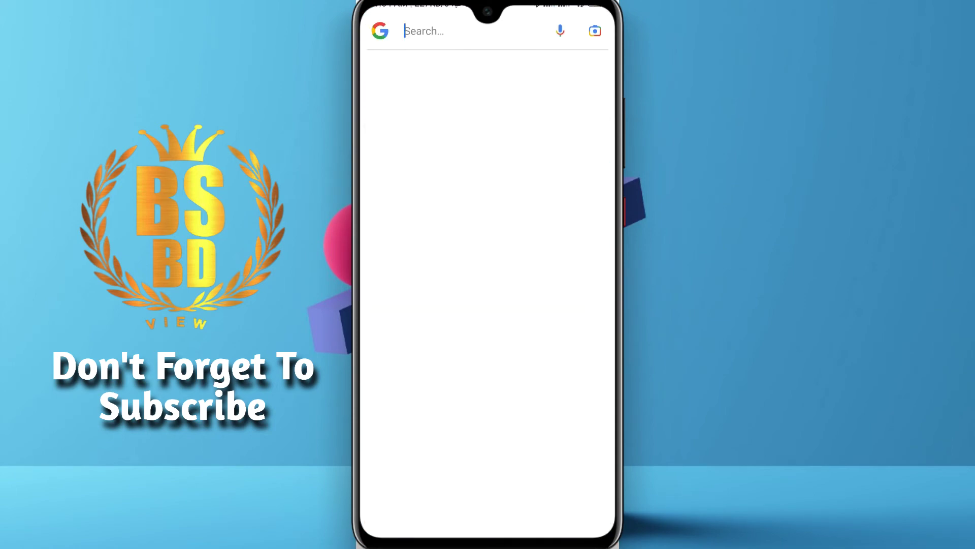
{"action": "left_click", "coordinate": [429, 68]}
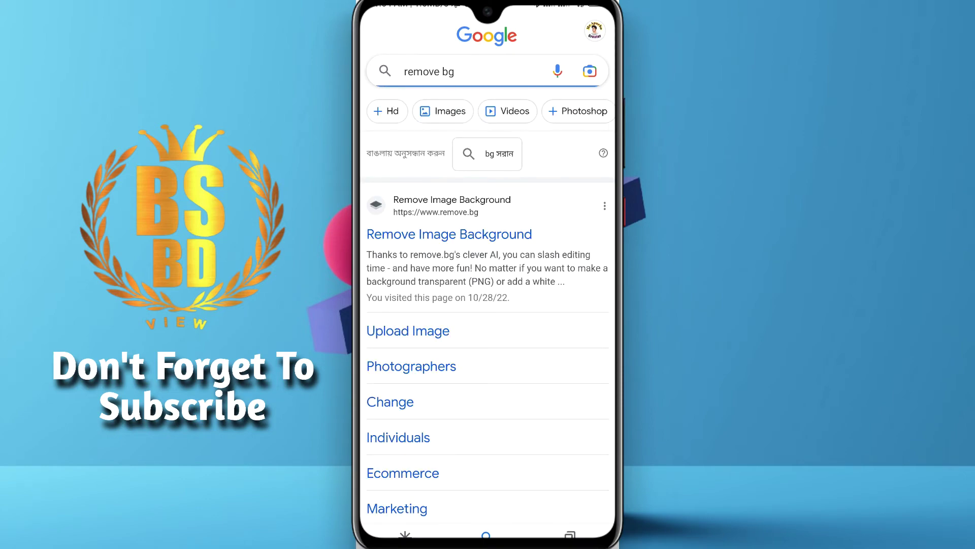
{"action": "left_click", "coordinate": [449, 234]}
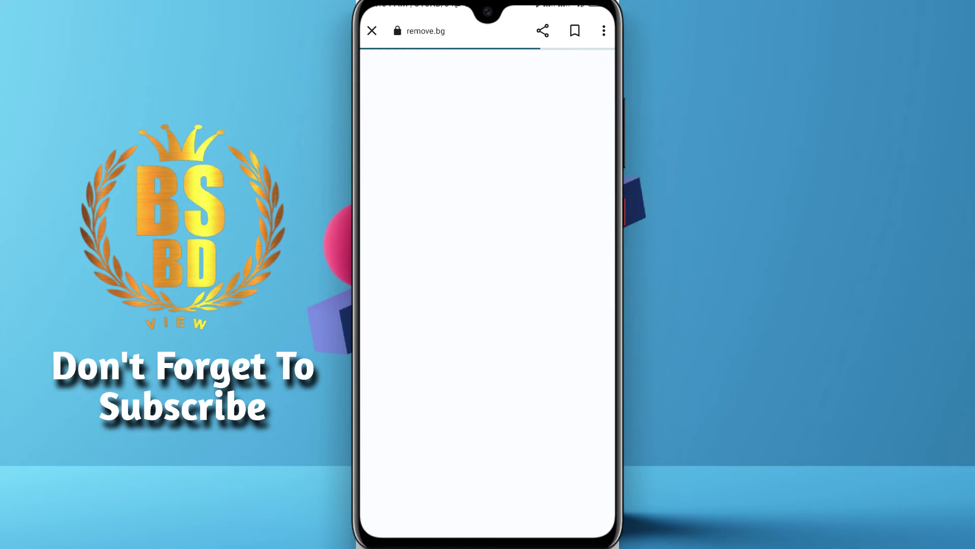
{"action": "left_click", "coordinate": [488, 390]}
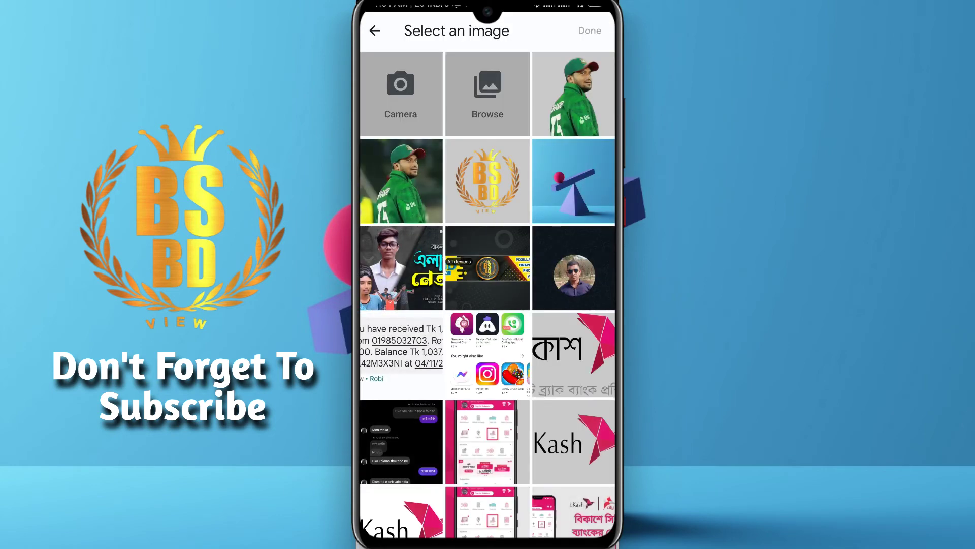
Select the cricket player photo in the picker and confirm it with Done
{"action": "left_click", "coordinate": [401, 181]}
{"action": "left_click", "coordinate": [589, 31]}
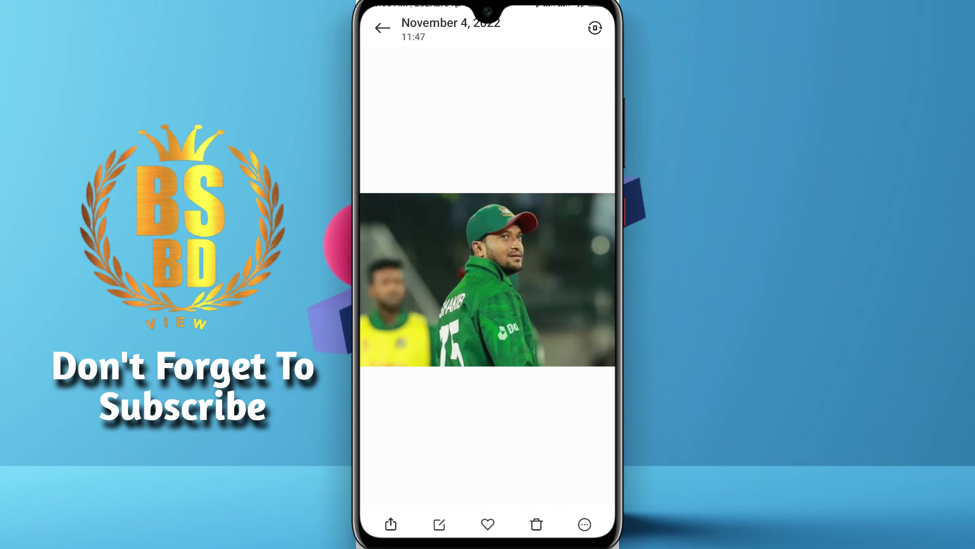
Toggle the saved cricketer cutout between full-screen and the normal Gallery viewer
{"action": "left_click", "coordinate": [567, 265]}
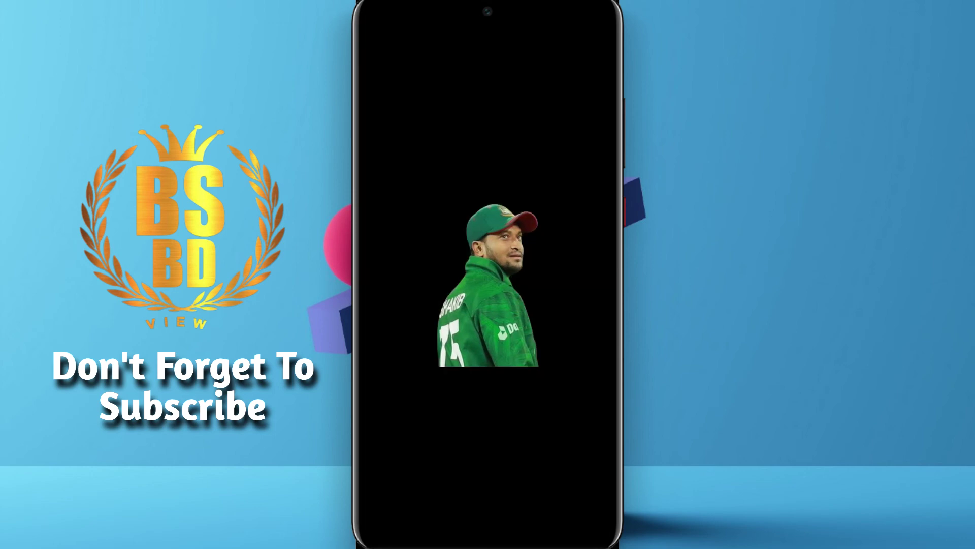
{"action": "left_click", "coordinate": [560, 252]}
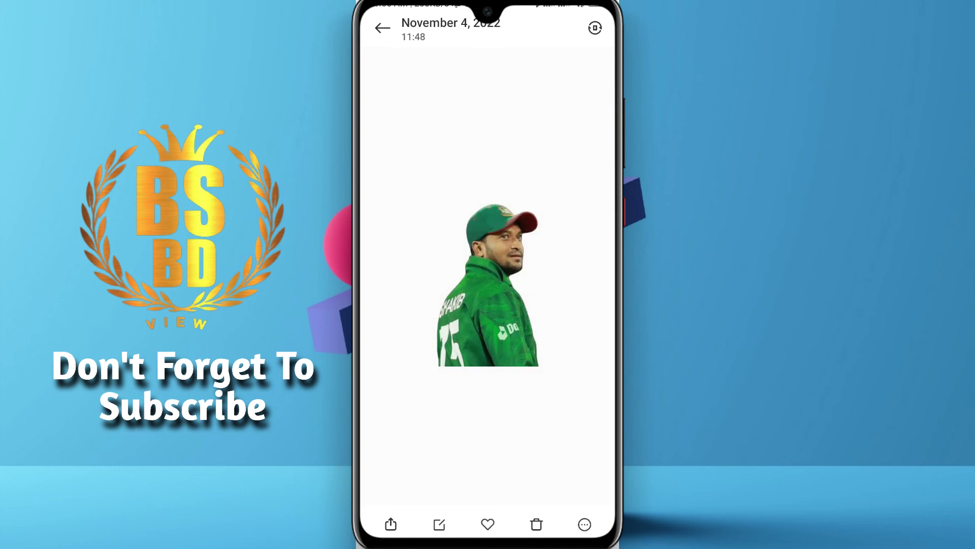
{"action": "left_click", "coordinate": [573, 228]}
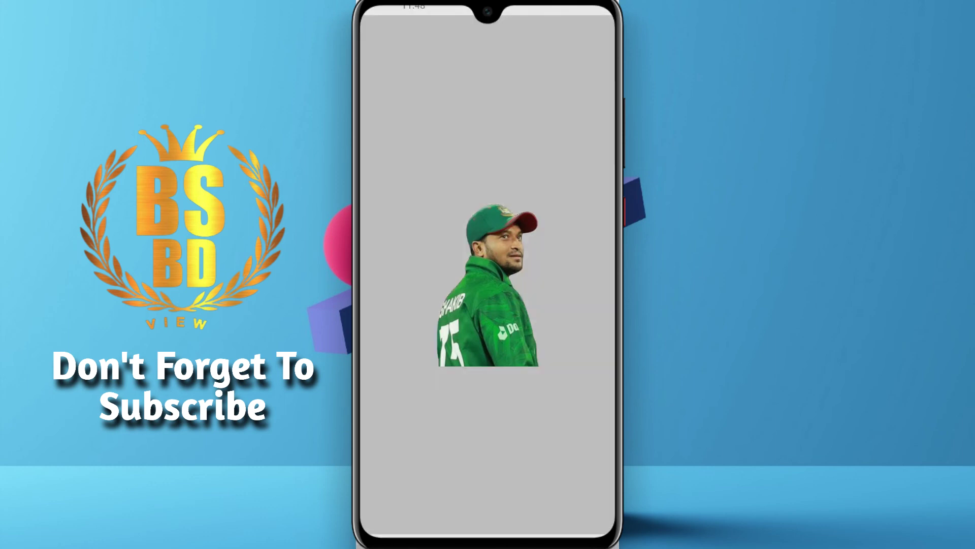
{"action": "left_click", "coordinate": [573, 228]}
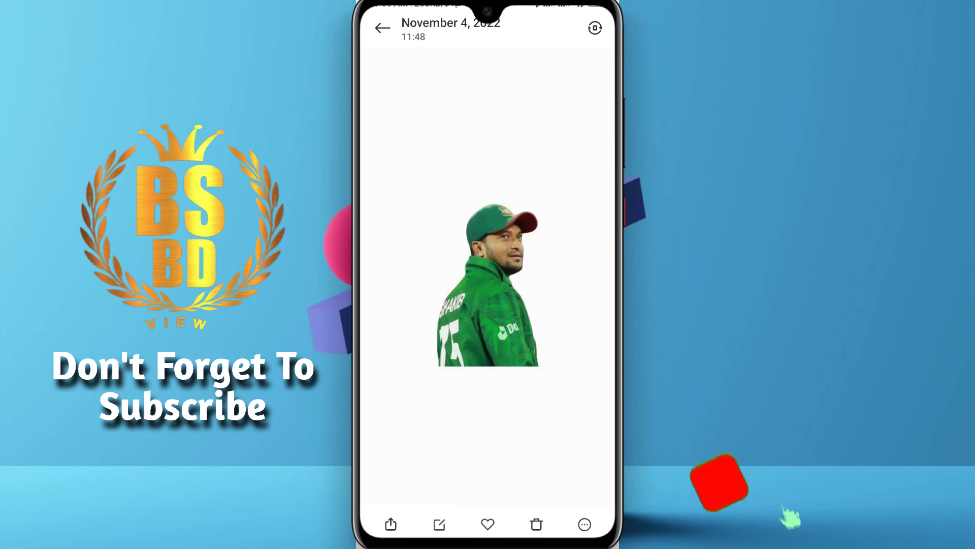